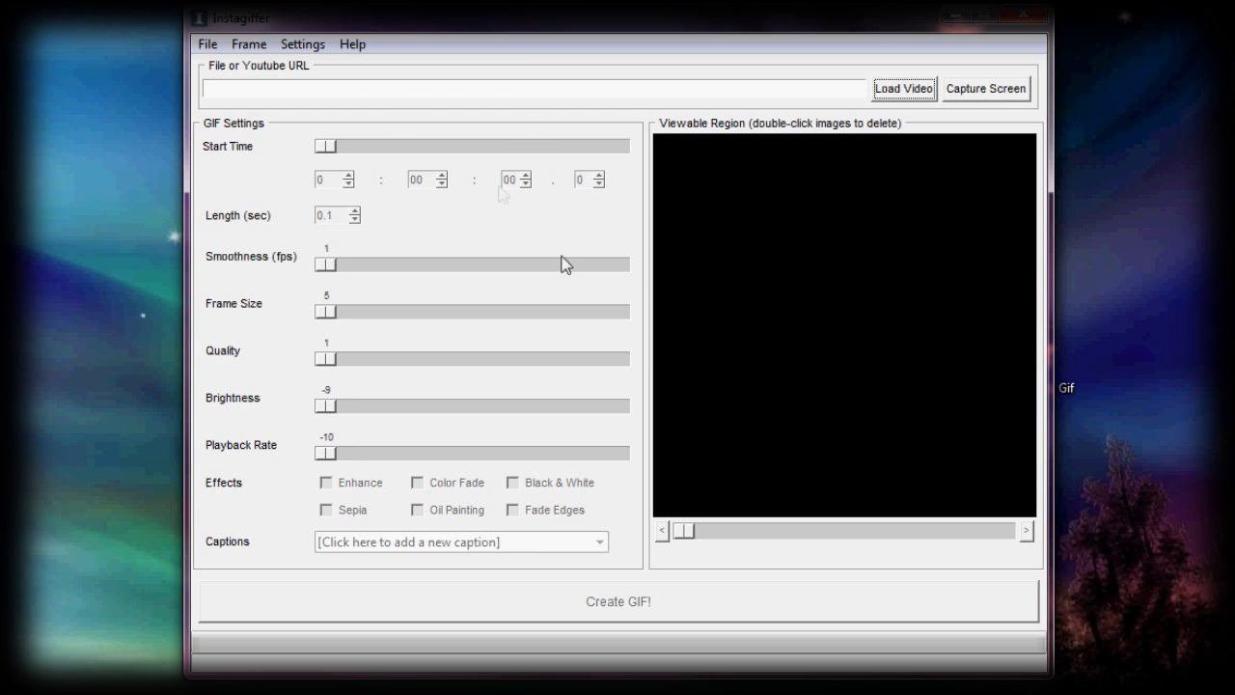
Uncheck Social Media Compatibility Warnings in the Settings menu
click(307, 53)
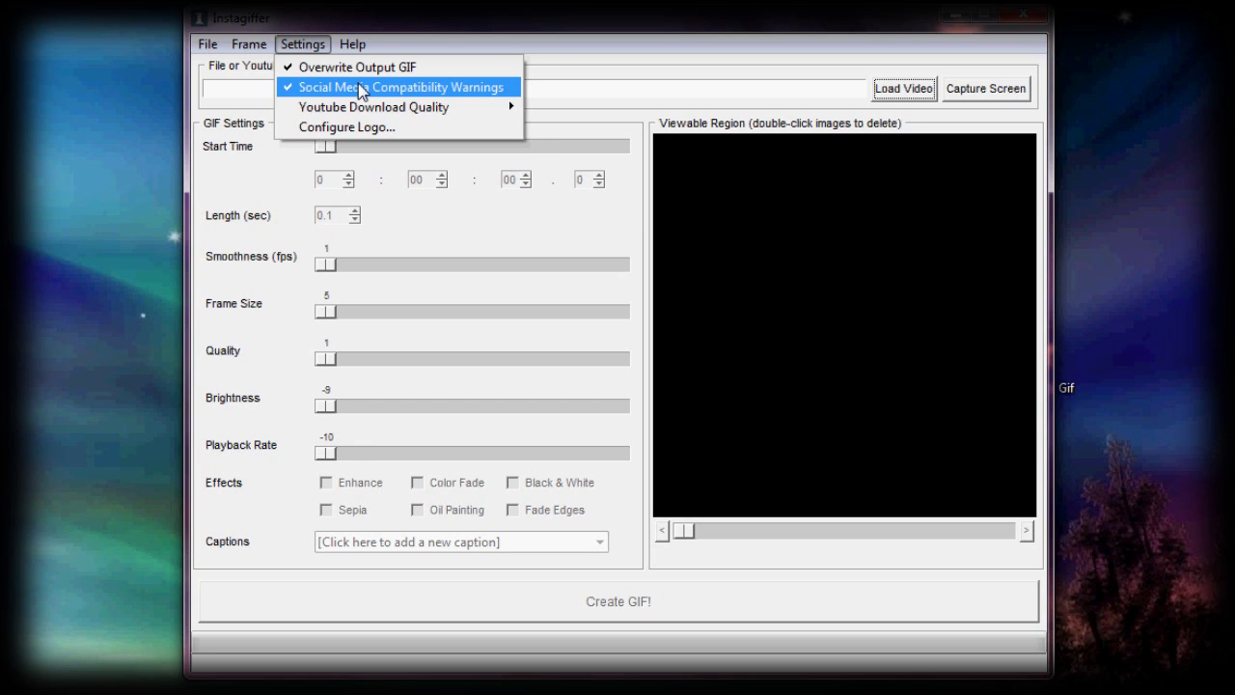
click(359, 89)
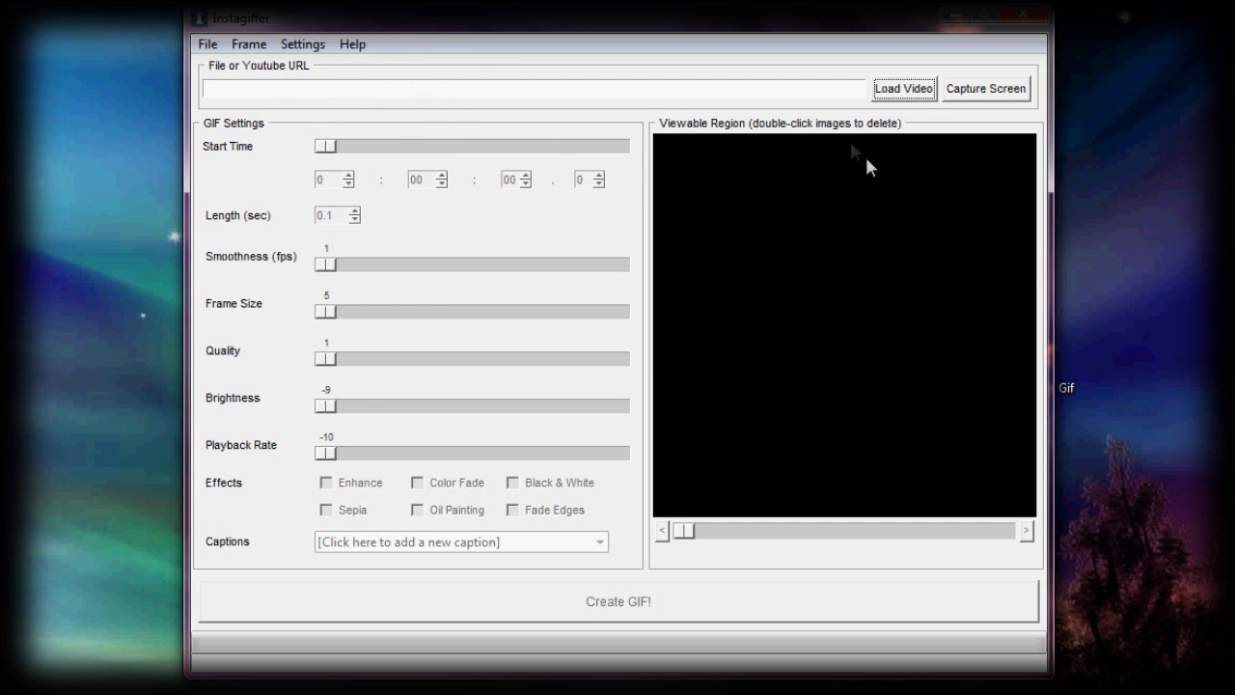
Load the snowy dragon screenshot WoWScrnShot_102509_000858.jpg as the single starting frame
click(907, 90)
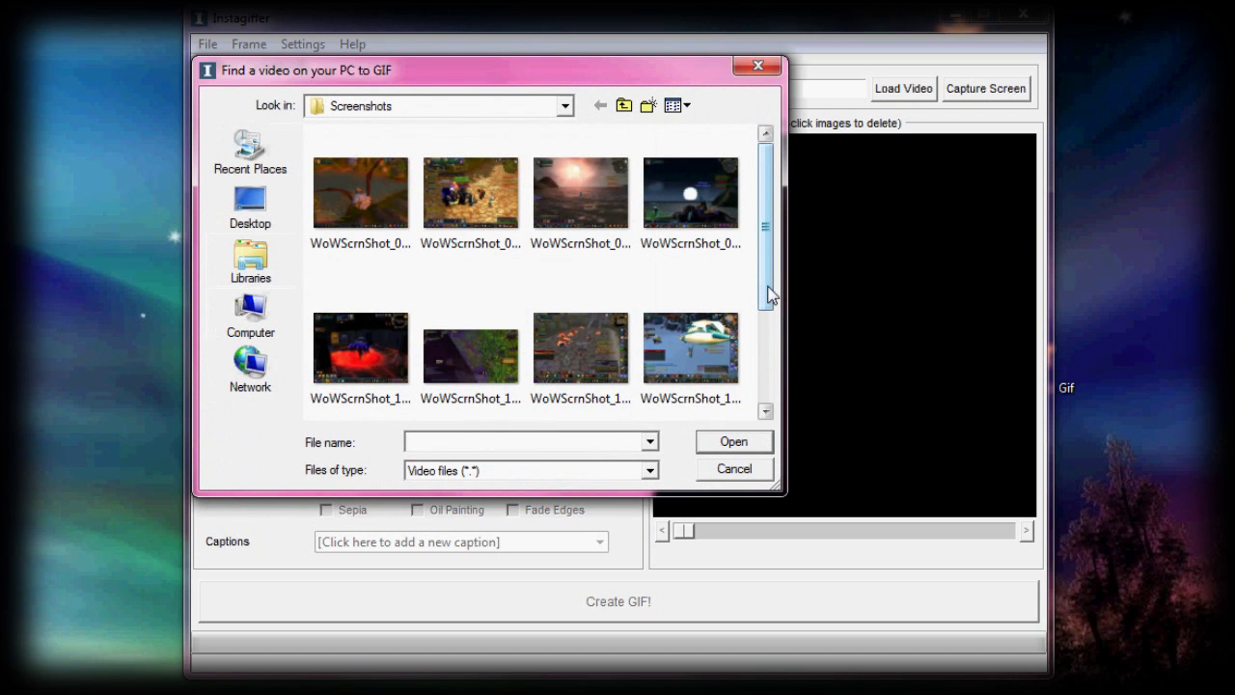
drag(769, 296, 761, 368)
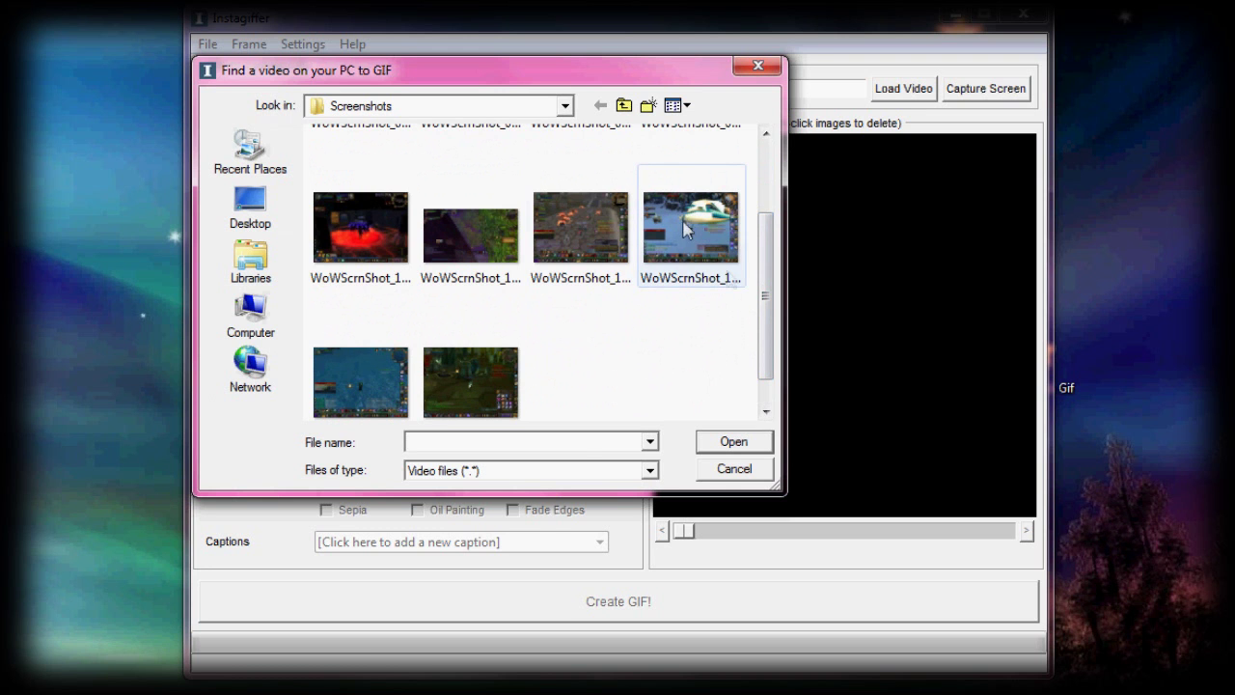
click(708, 249)
double_click(707, 249)
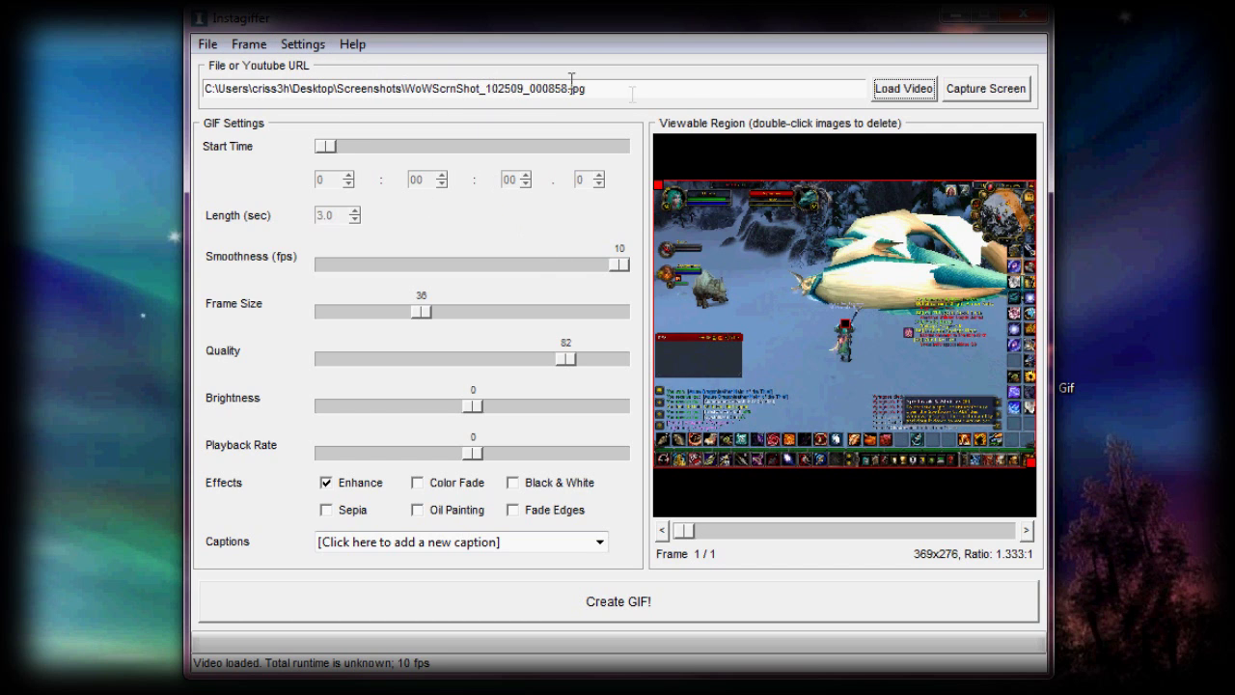
Set up Import Frames to insert after the current frame, filtering the folder to *.jpg files
click(269, 49)
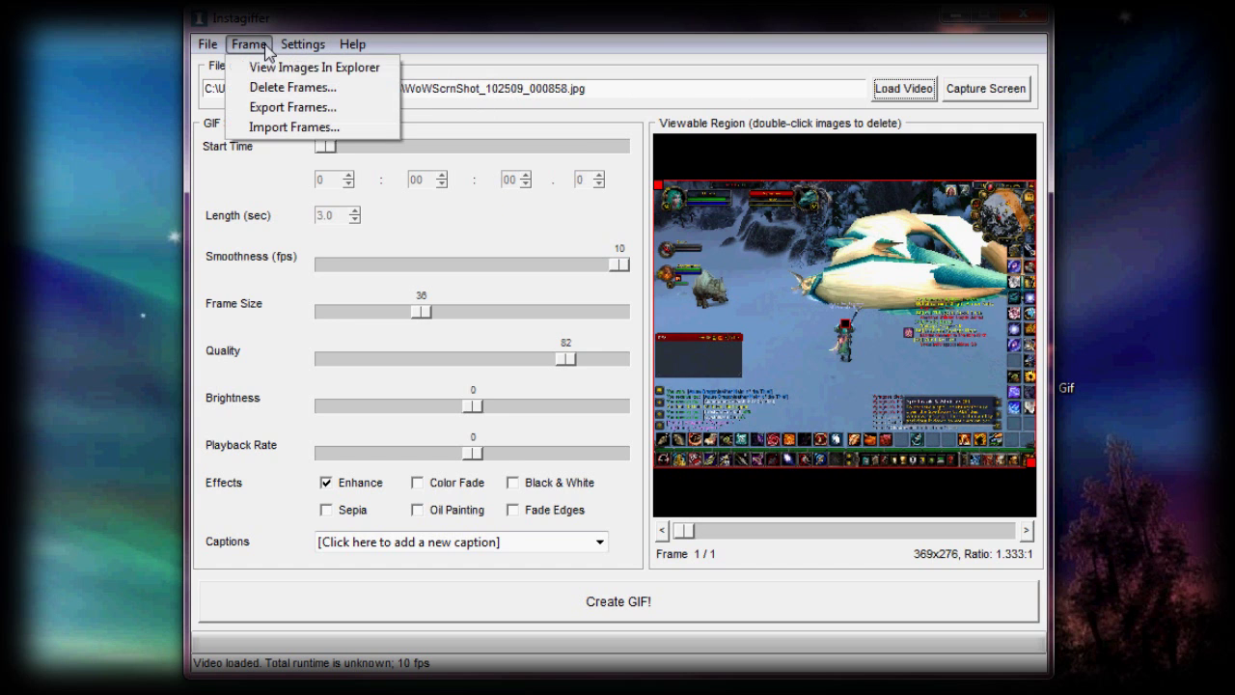
click(328, 130)
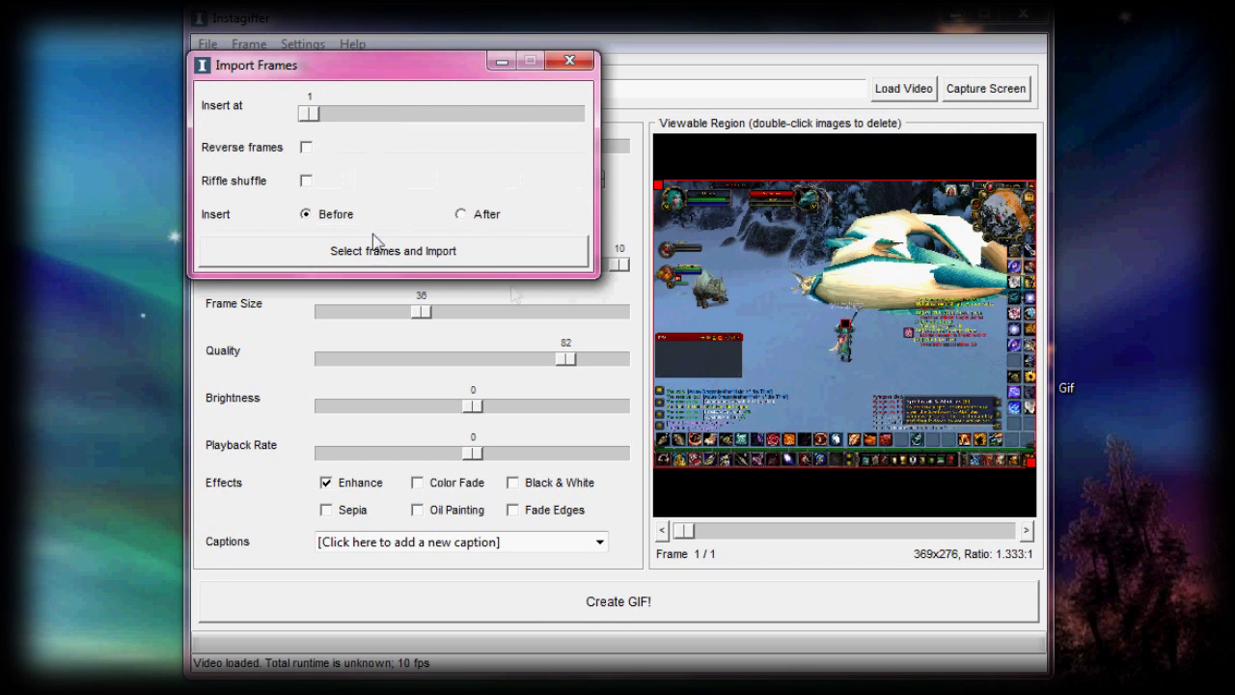
click(461, 218)
click(348, 261)
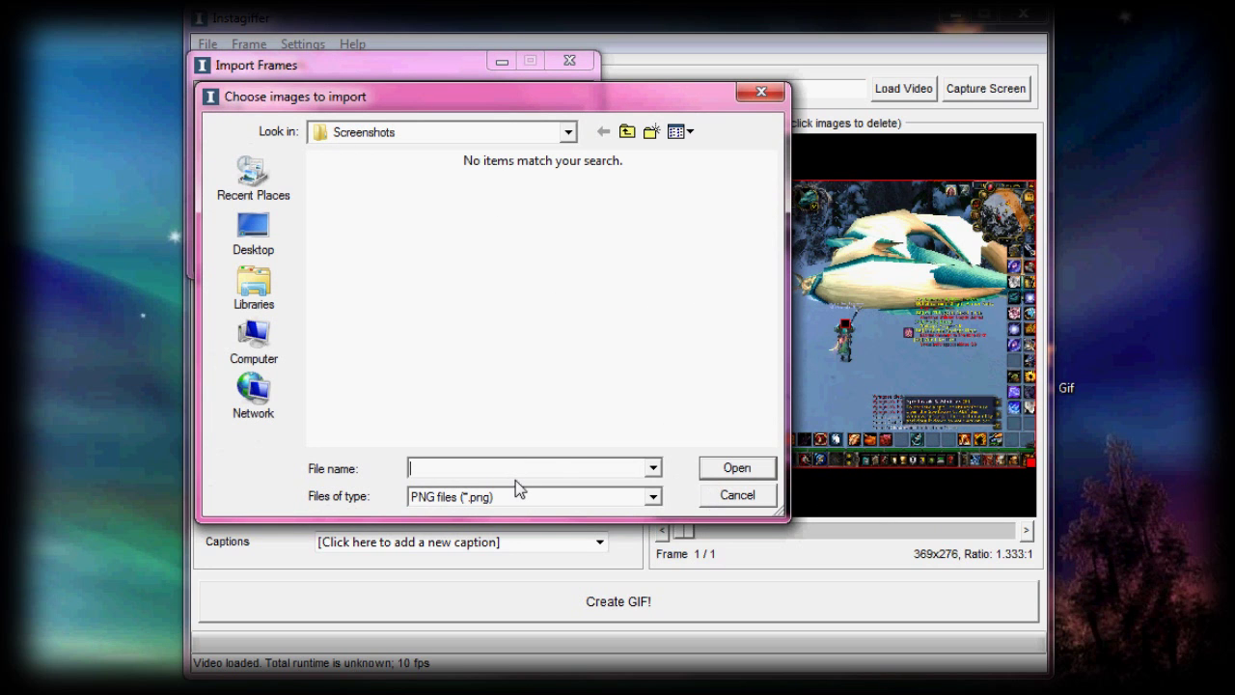
text(")
text(.jpg)
key(Return)
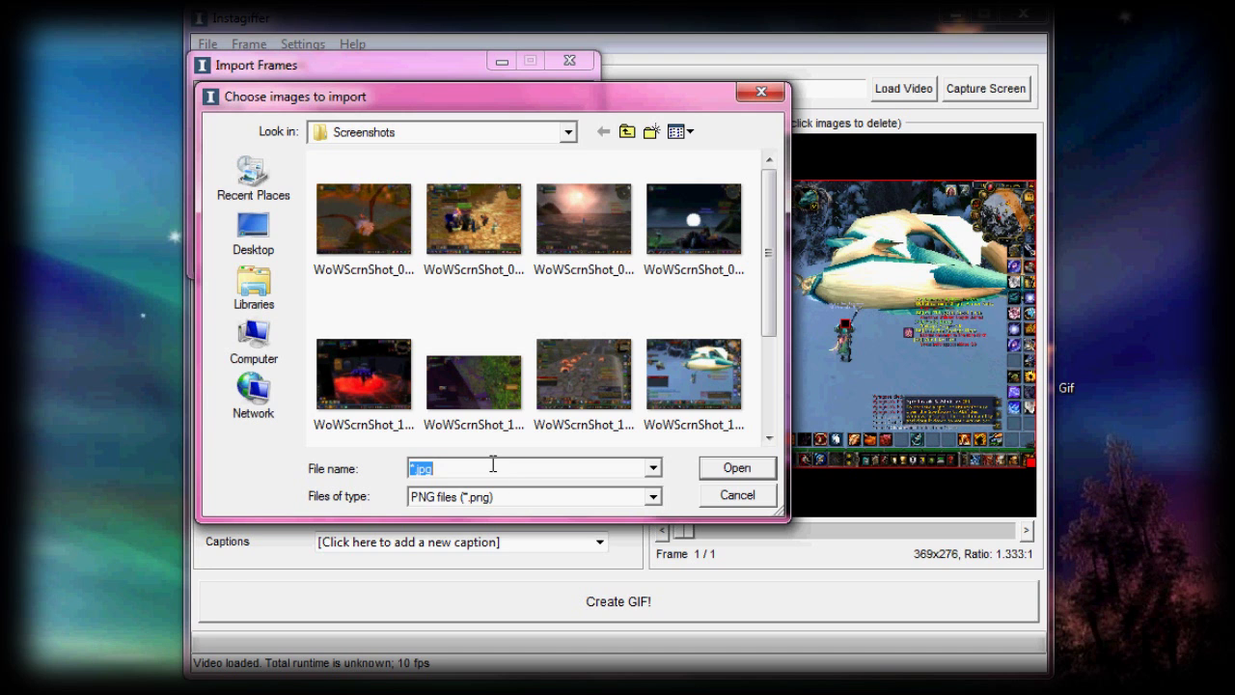
click(492, 465)
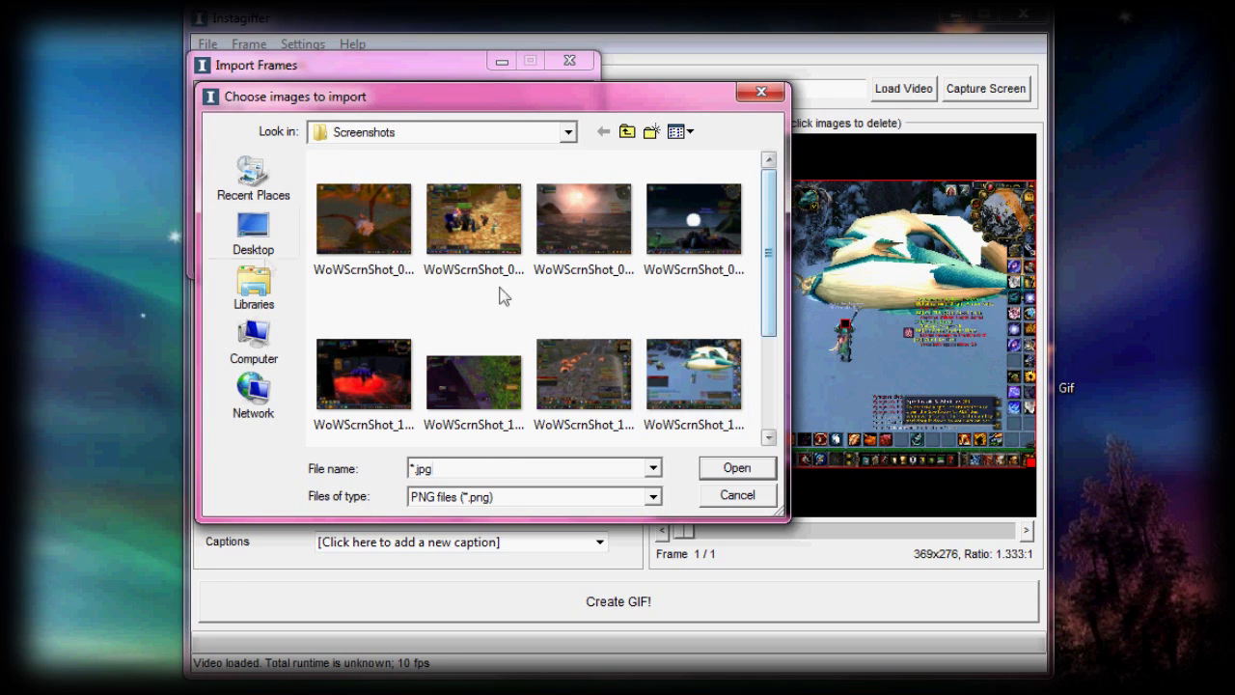
Select the nine remaining game screenshots and import them after the first frame
click(333, 241)
mouse_move(583, 232)
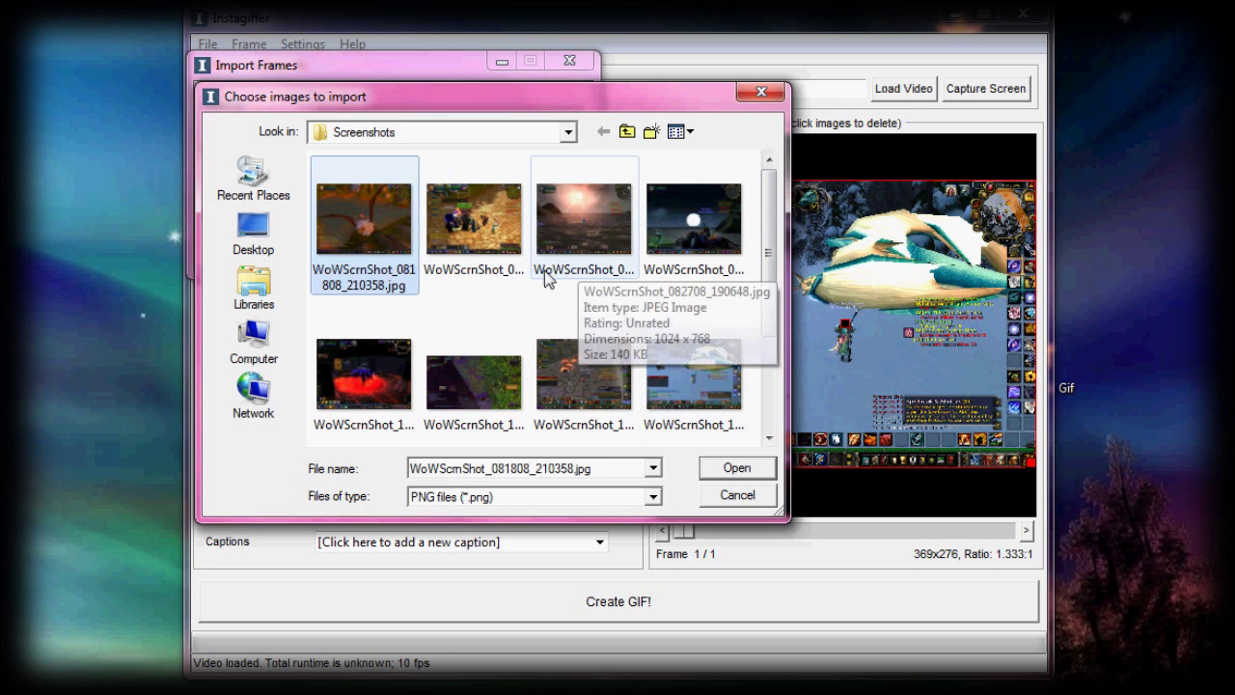
ctrl+click(492, 231)
ctrl+click(593, 249)
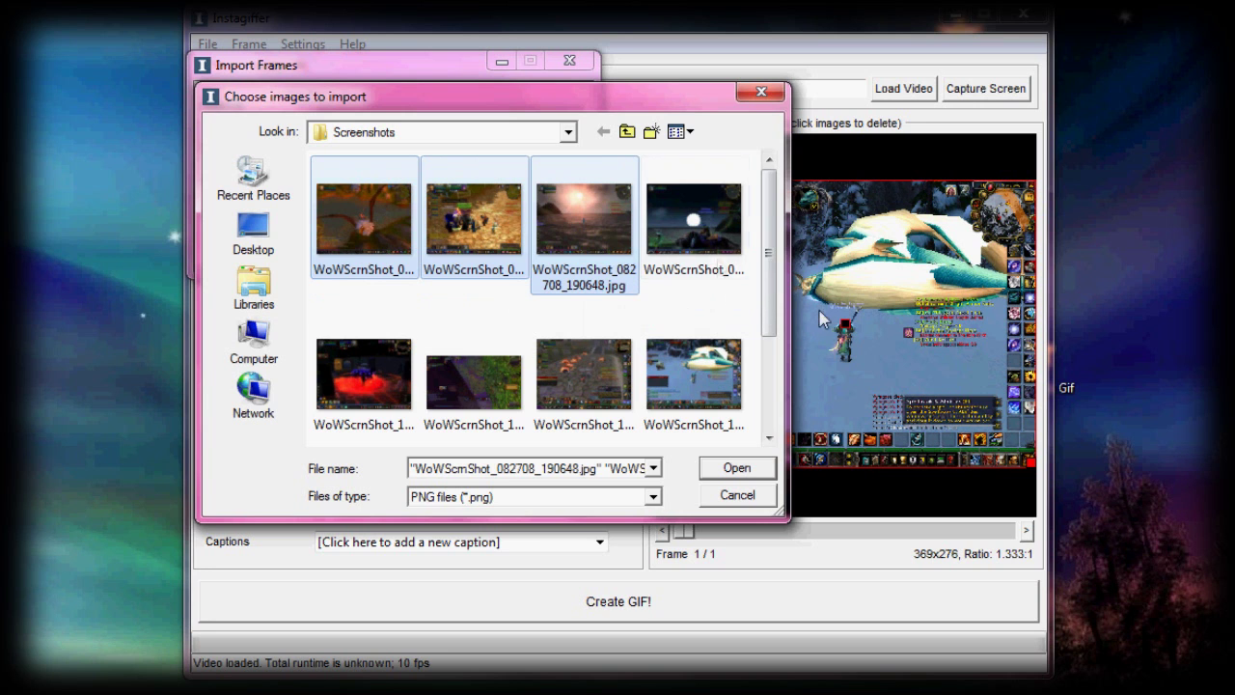
ctrl+click(695, 226)
ctrl+click(384, 410)
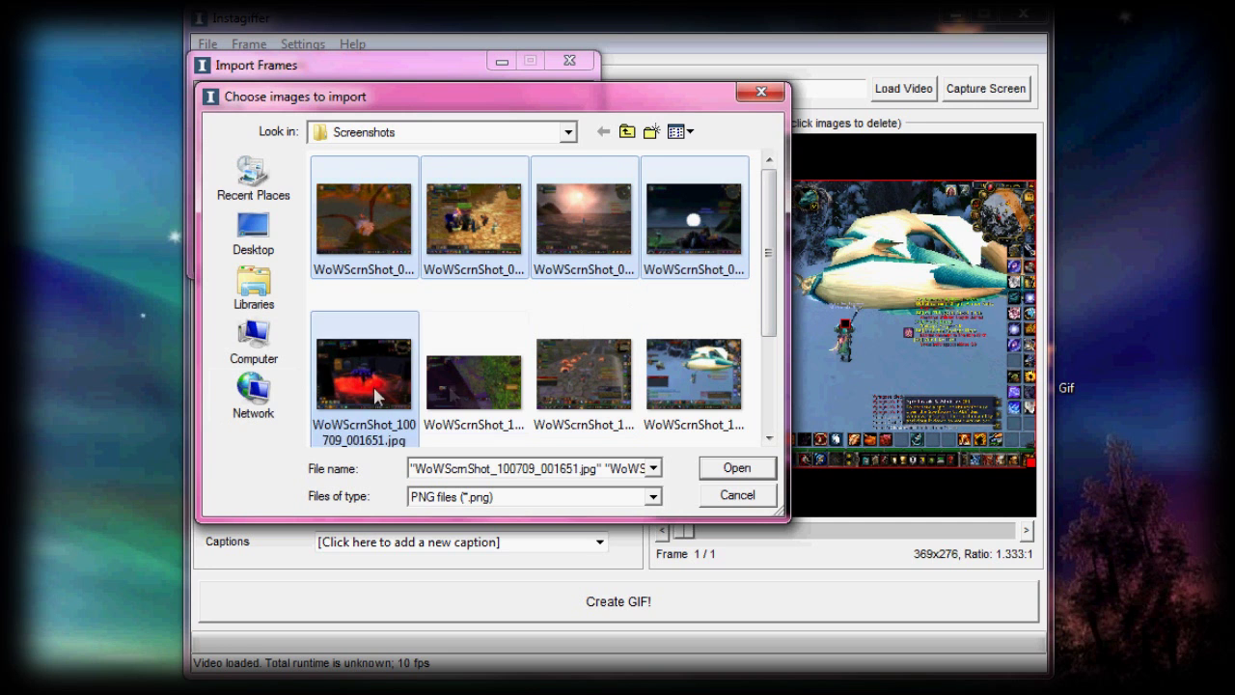
ctrl+click(473, 376)
ctrl+click(574, 391)
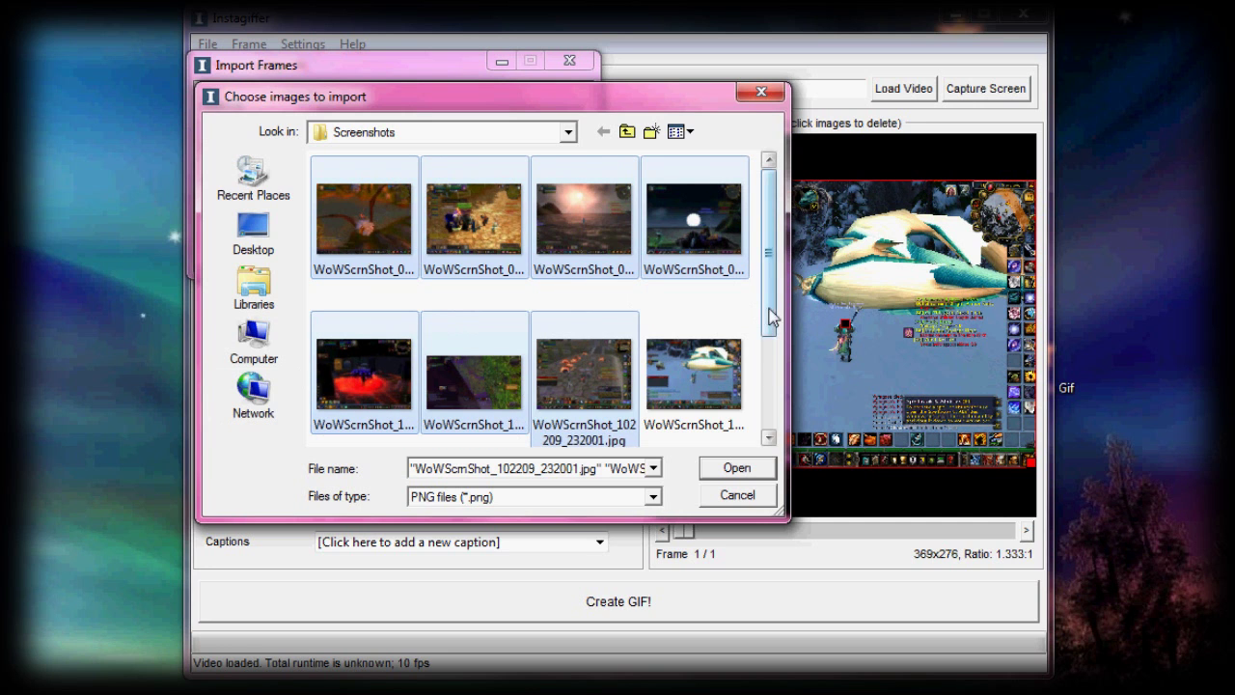
scroll(764, 305, down, 3)
ctrl+click(374, 400)
ctrl+click(492, 374)
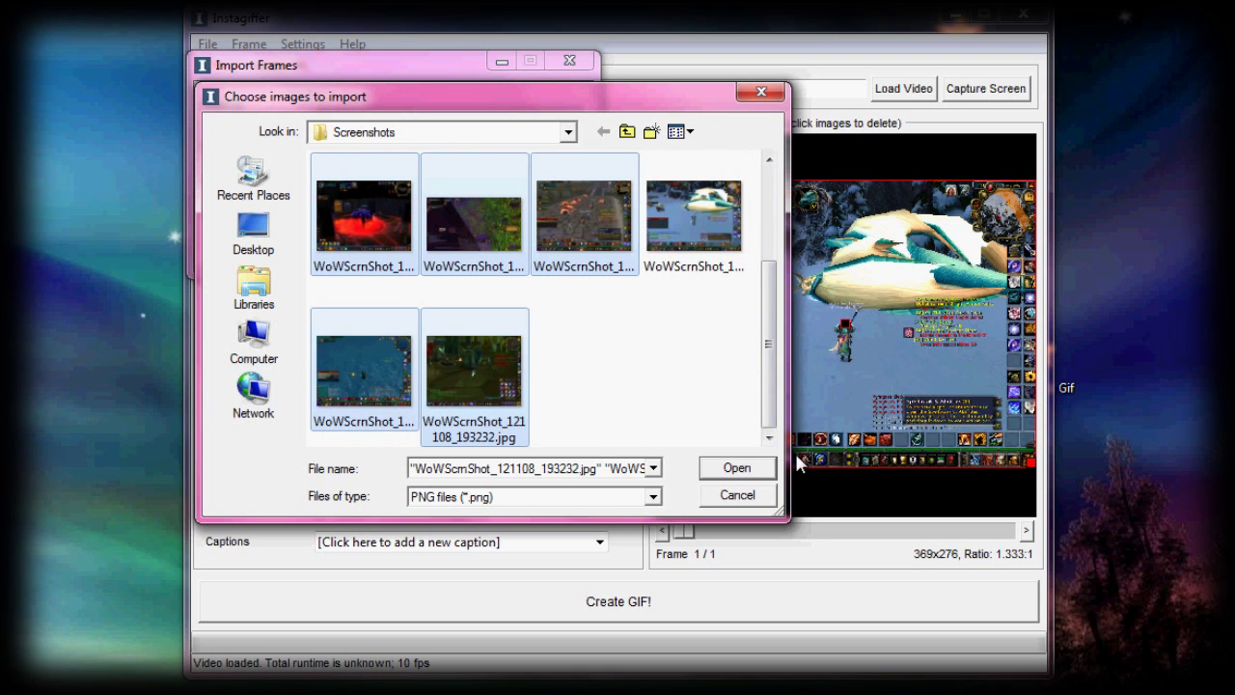
click(739, 469)
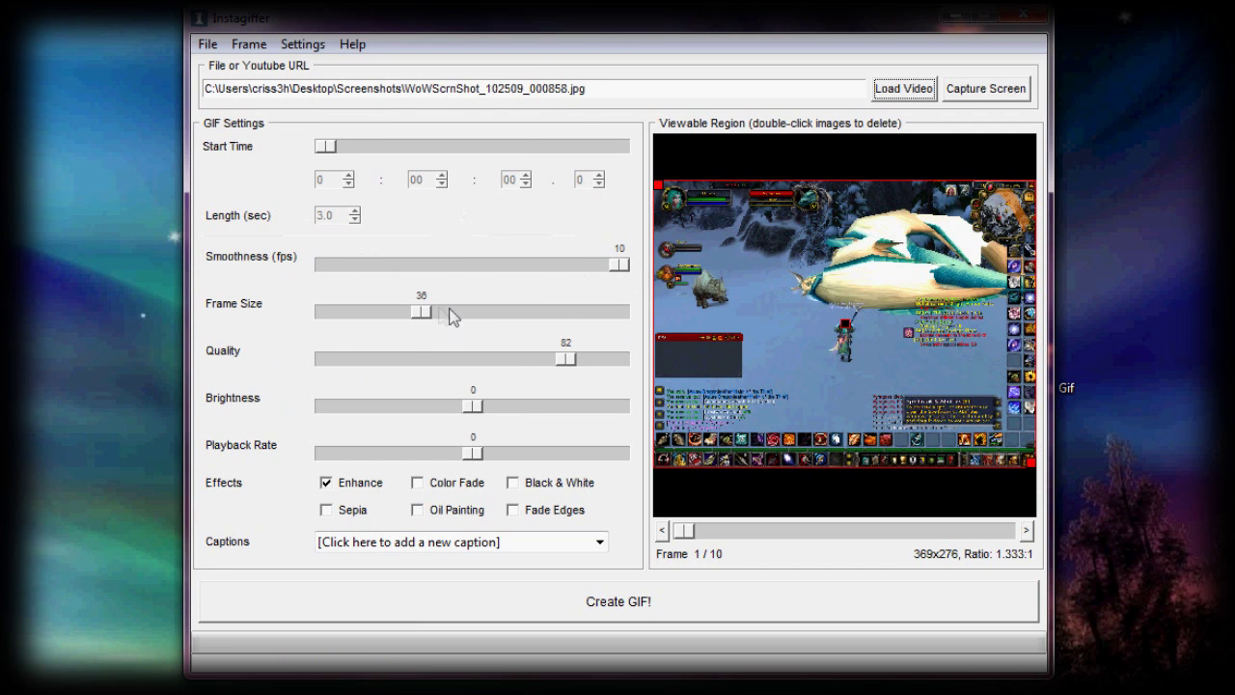
Set Frame Size to 47 and Quality to 100, then create insta.gif on the desktop
drag(425, 310, 464, 313)
drag(565, 358, 627, 359)
click(665, 601)
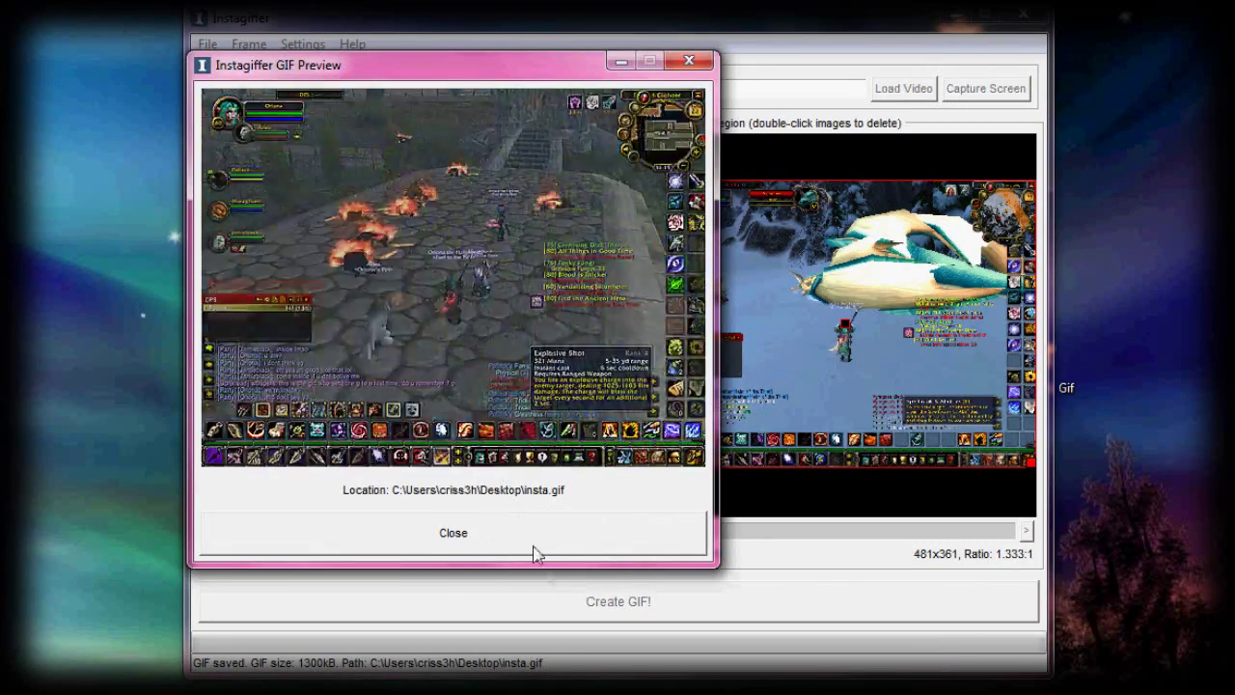
Slow Playback Rate to -7 and re-render insta.gif, closing both previews
click(549, 546)
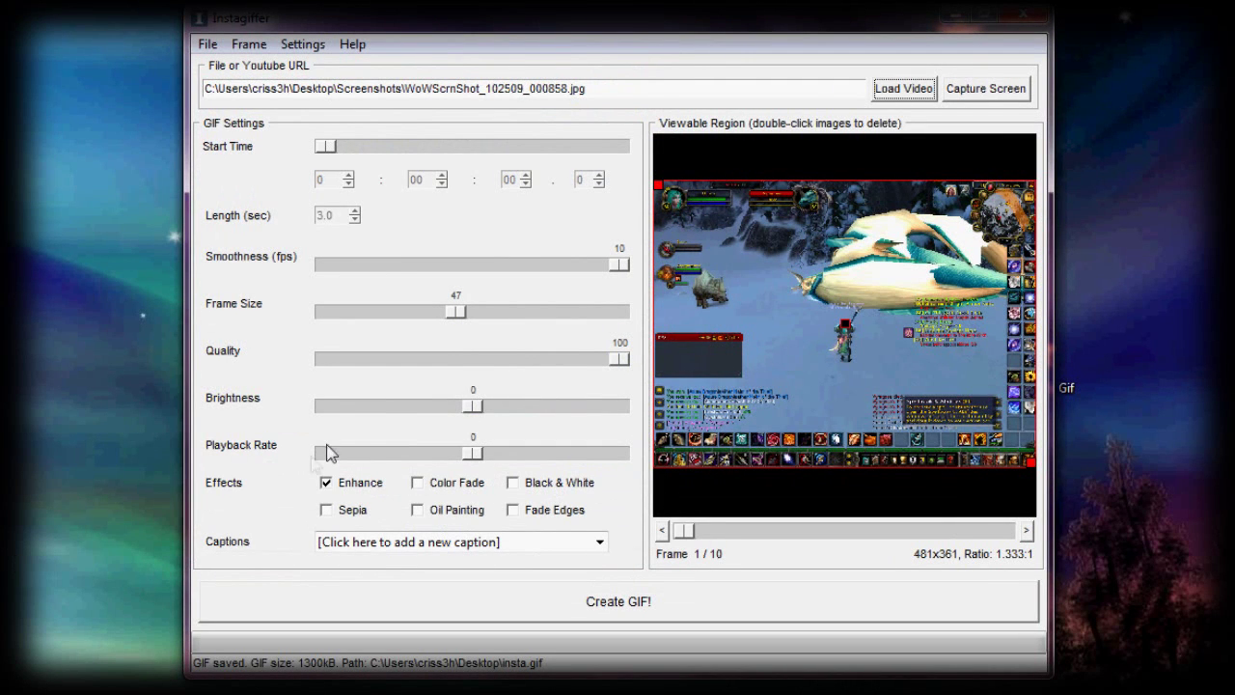
drag(472, 452, 382, 455)
click(731, 618)
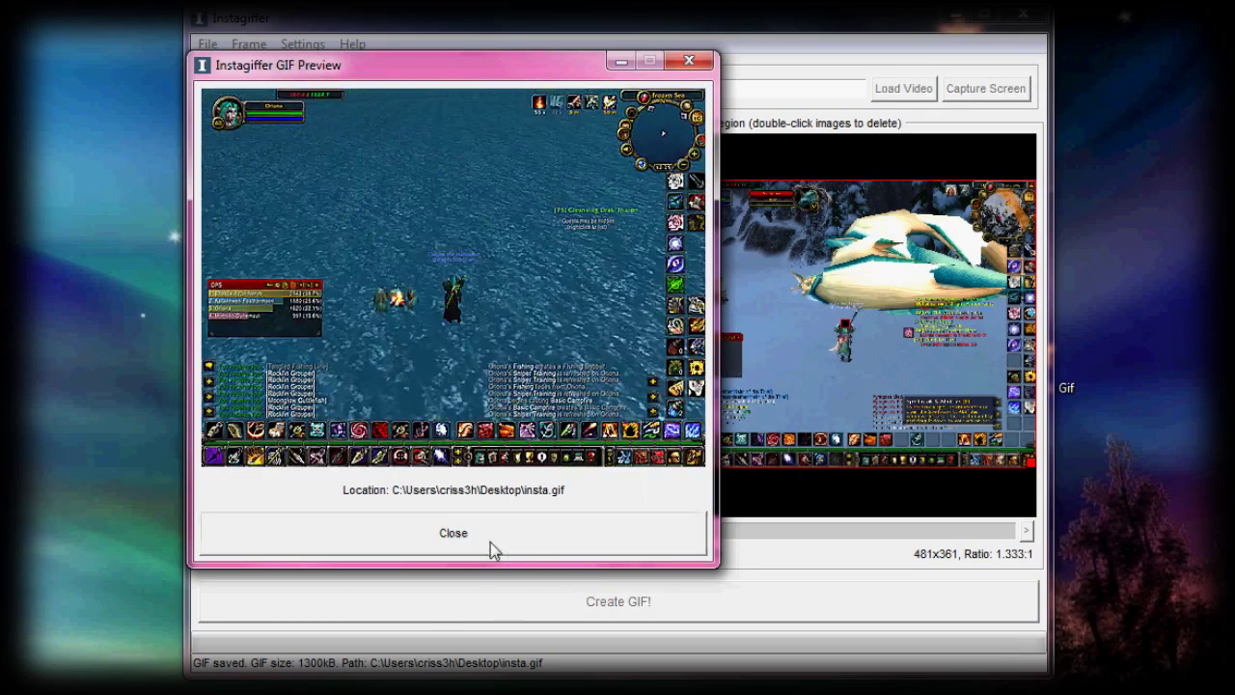
click(490, 539)
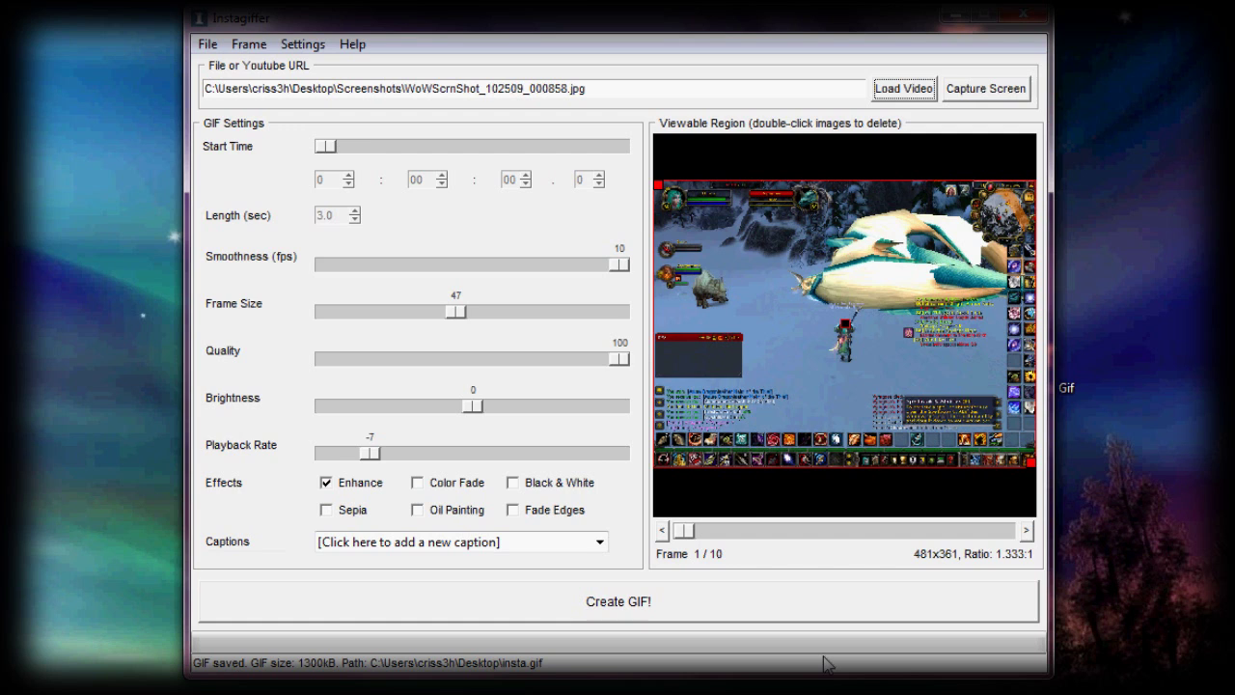